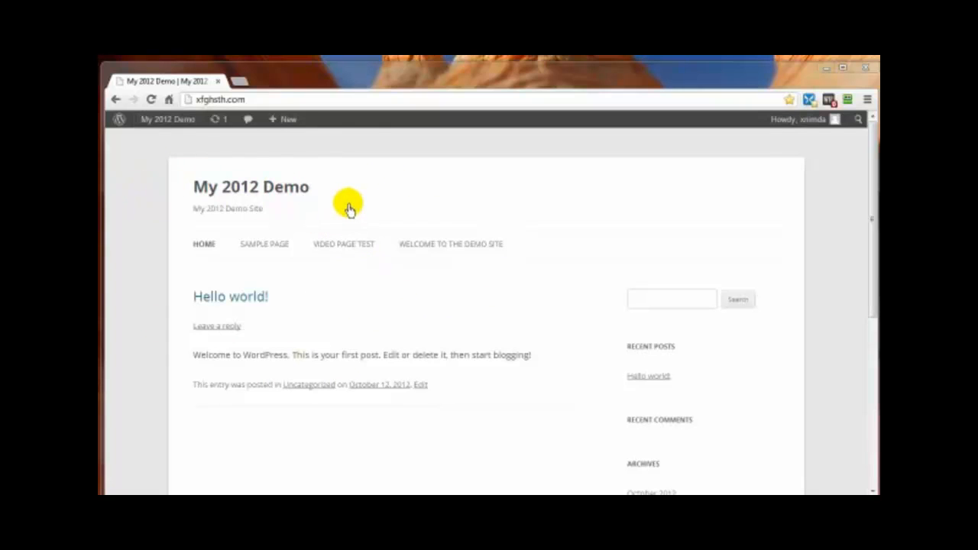
Step: Browse the Sample Page and Video Page Test, return Home, and start a five-minute countdown
click(259, 244)
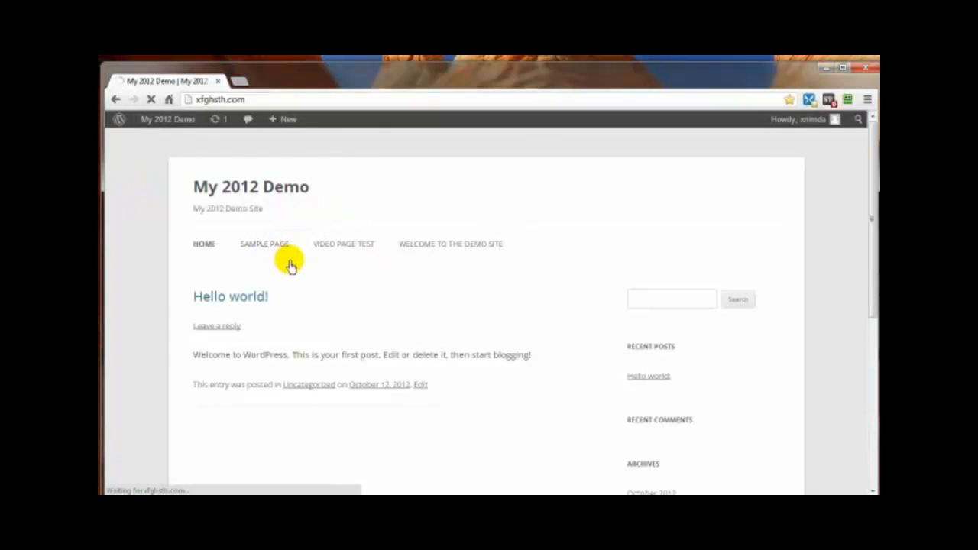
click(335, 247)
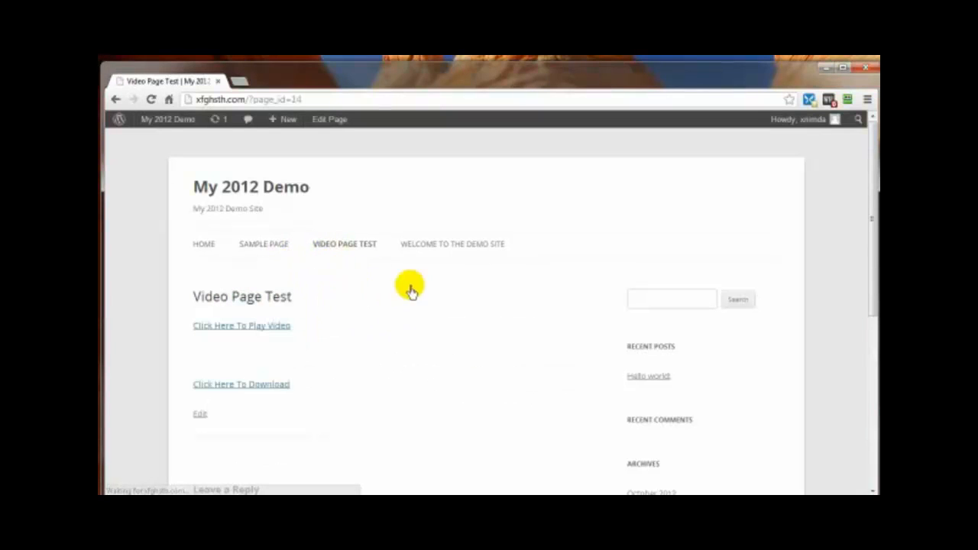
click(203, 246)
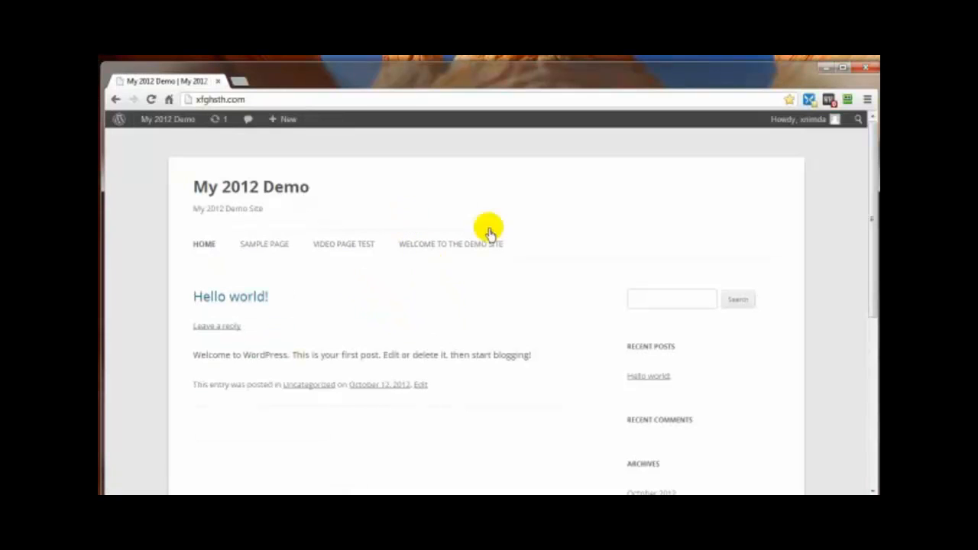
drag(878, 153, 756, 94)
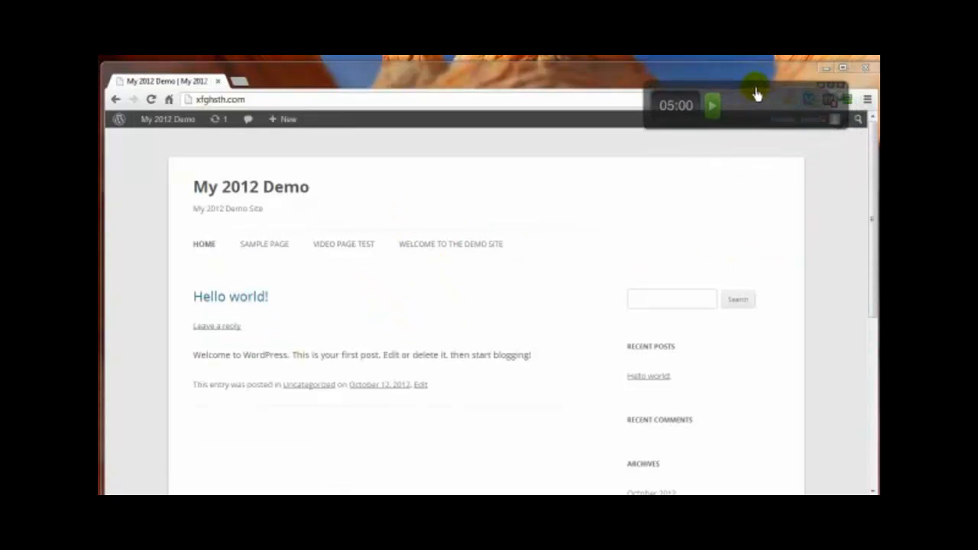
click(712, 109)
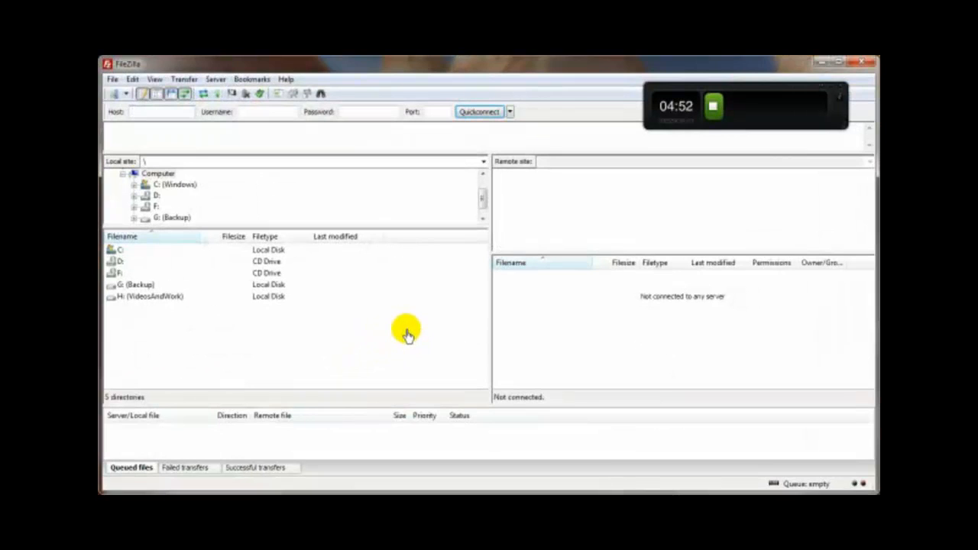
Step: Connect over SFTP to the saved Secure demo site from the Site Manager
click(112, 79)
click(130, 93)
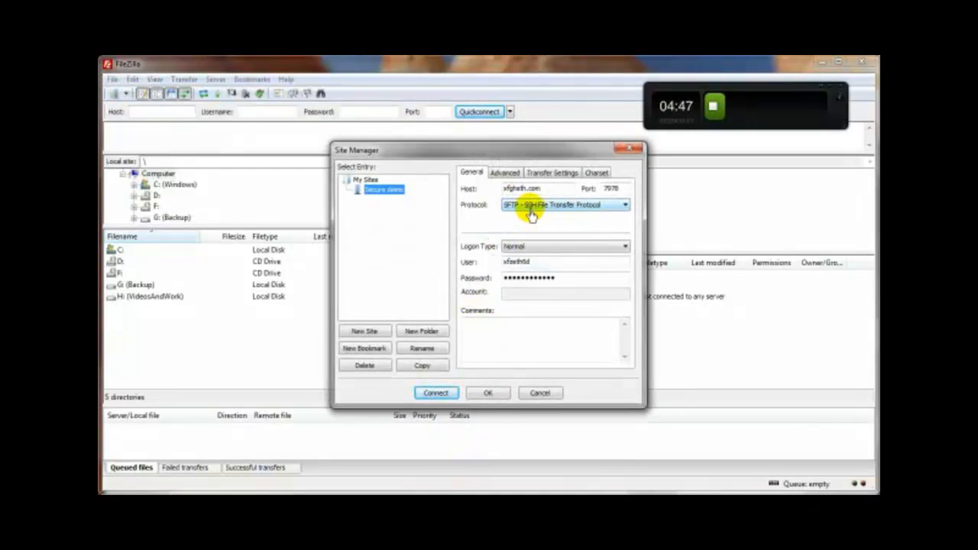
click(437, 393)
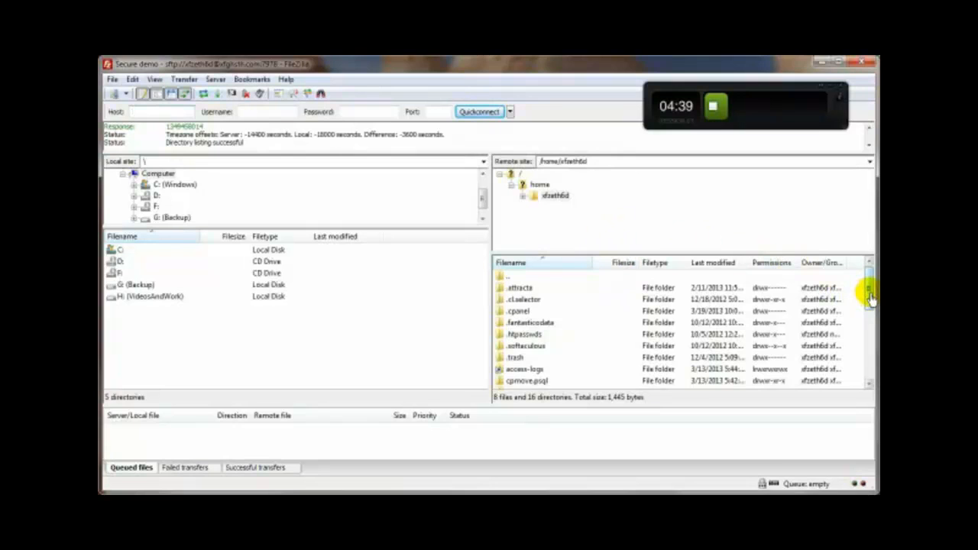
Step: Open the remote public_html folder and select wp-config.php among the WordPress files
drag(870, 298, 869, 344)
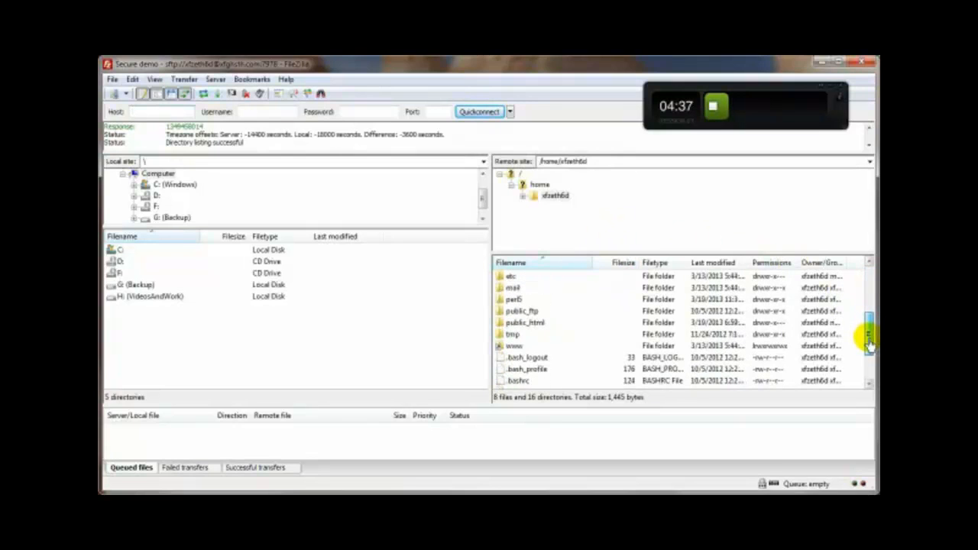
double_click(527, 324)
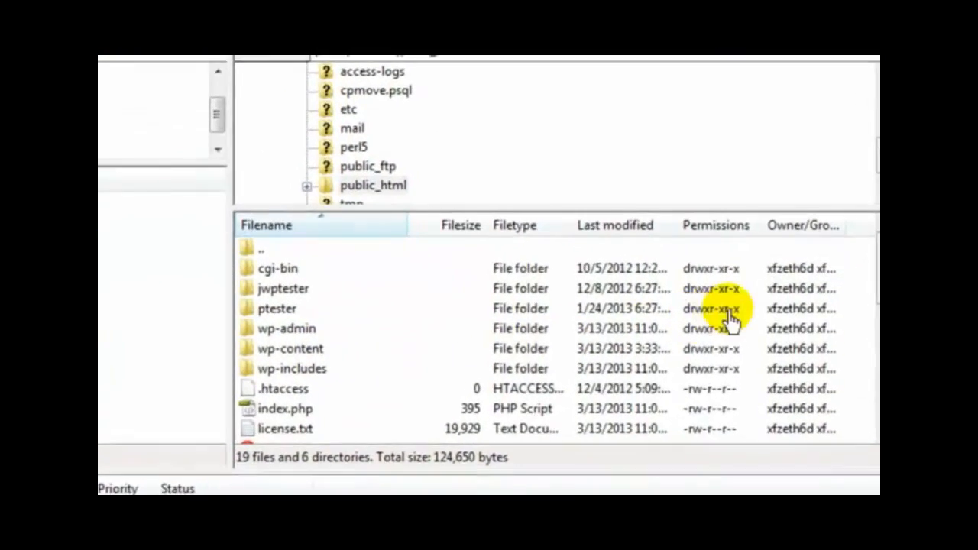
drag(872, 273, 873, 359)
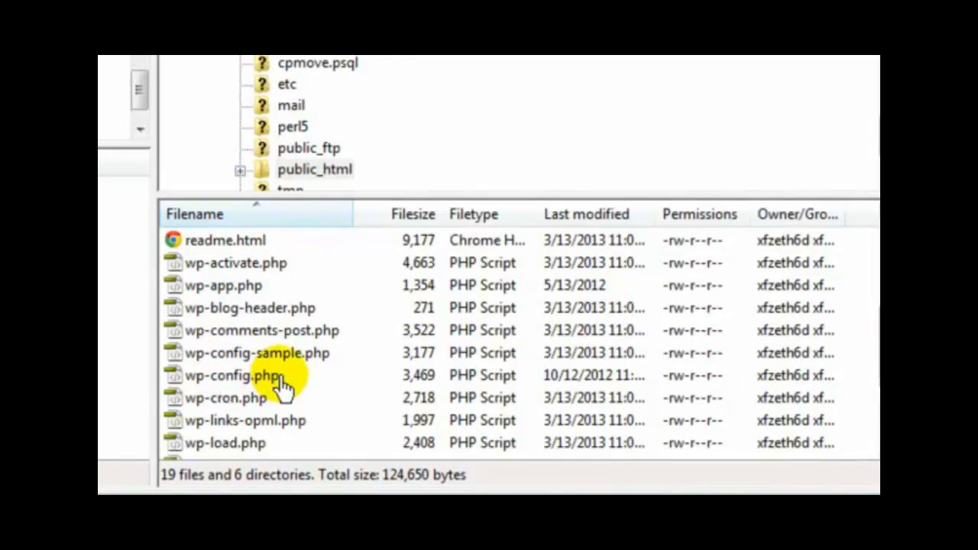
click(195, 382)
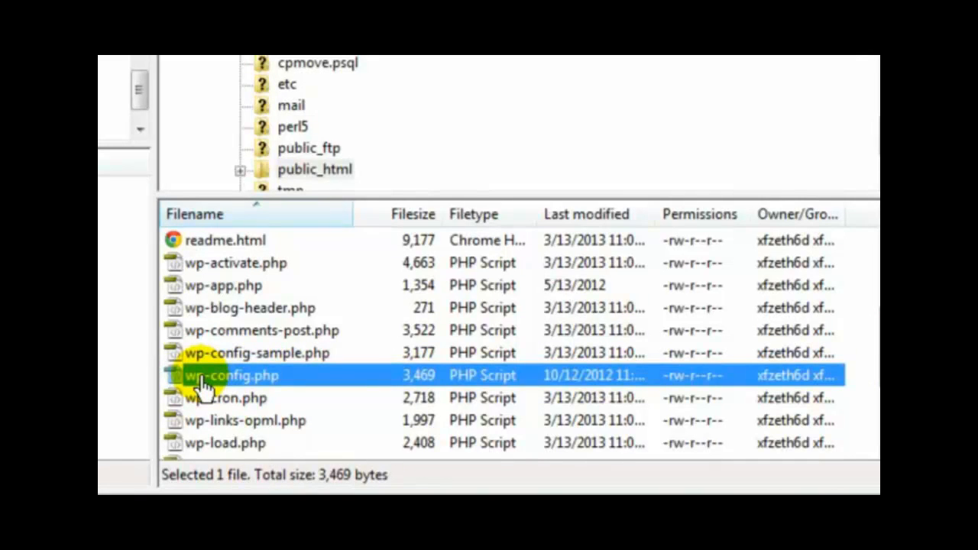
click(202, 379)
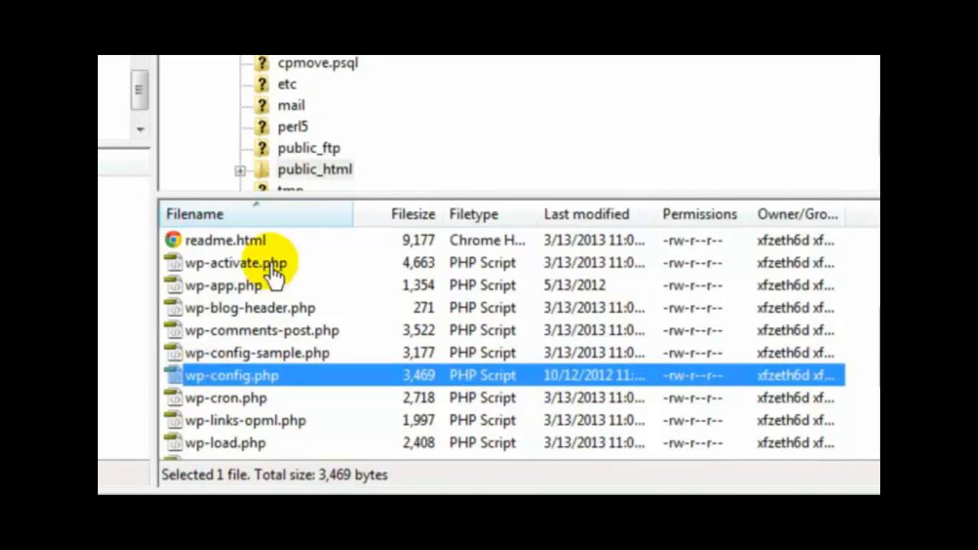
scroll(874, 131, up, 4)
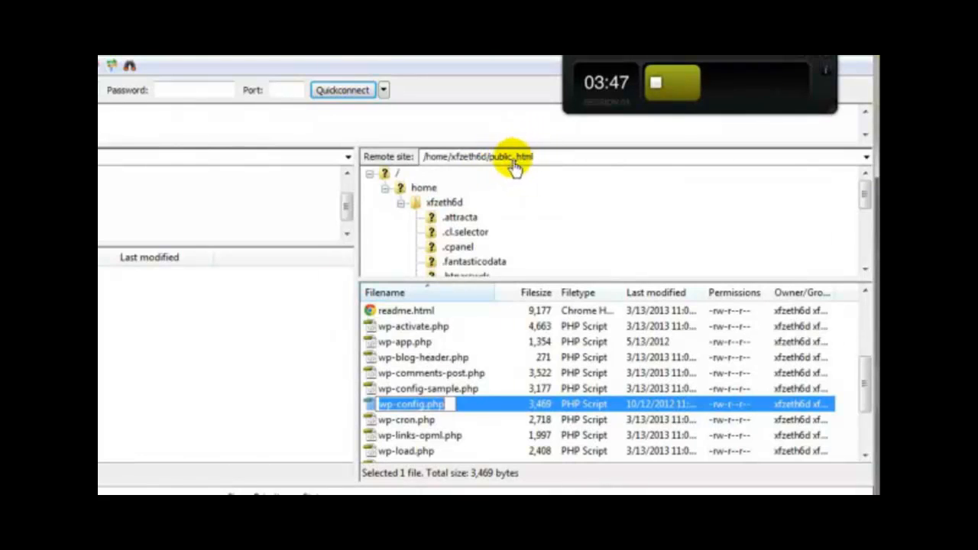
Step: Move wp-config.php out of public_html into the parent home folder
click(373, 401)
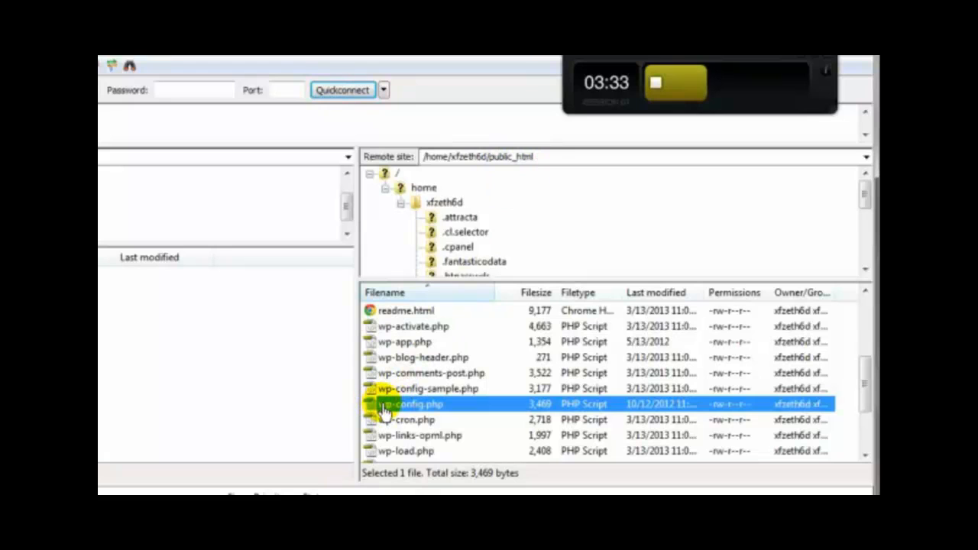
click(424, 188)
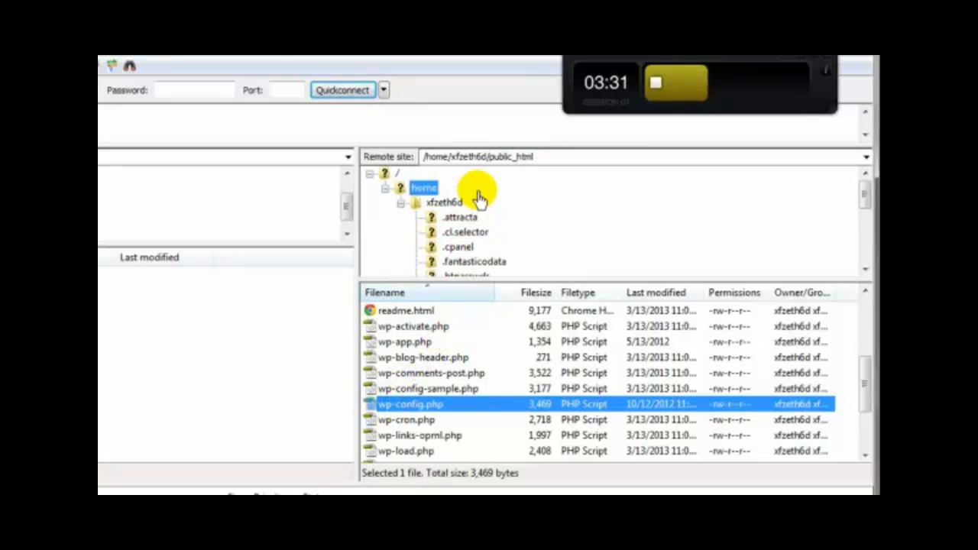
click(469, 202)
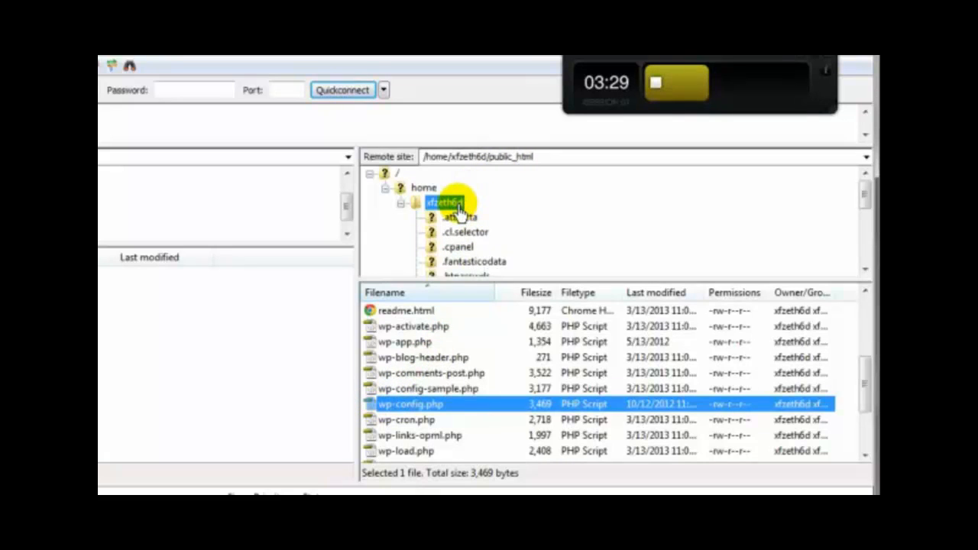
drag(459, 212, 462, 214)
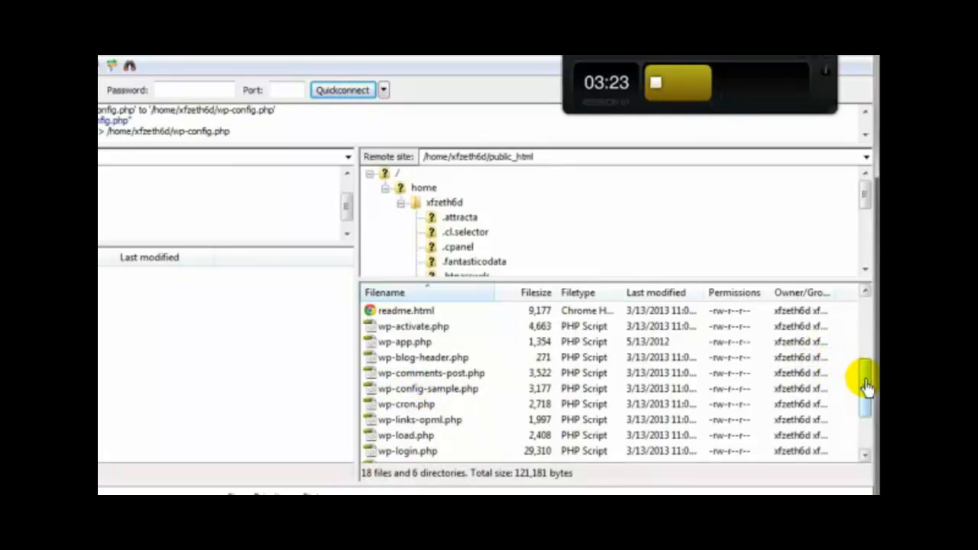
Step: Open the home folder to confirm wp-config.php (3,469 bytes) now sits there
click(443, 203)
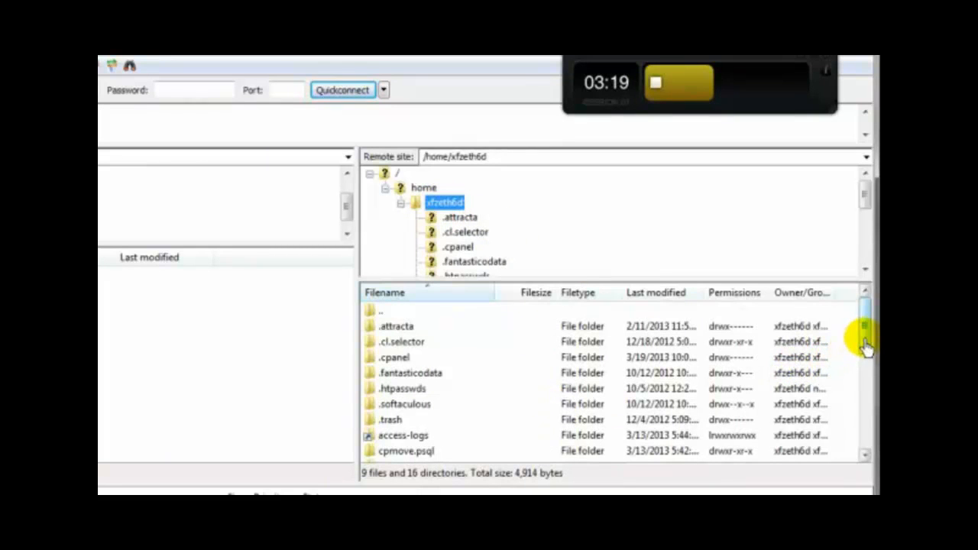
drag(866, 343, 868, 379)
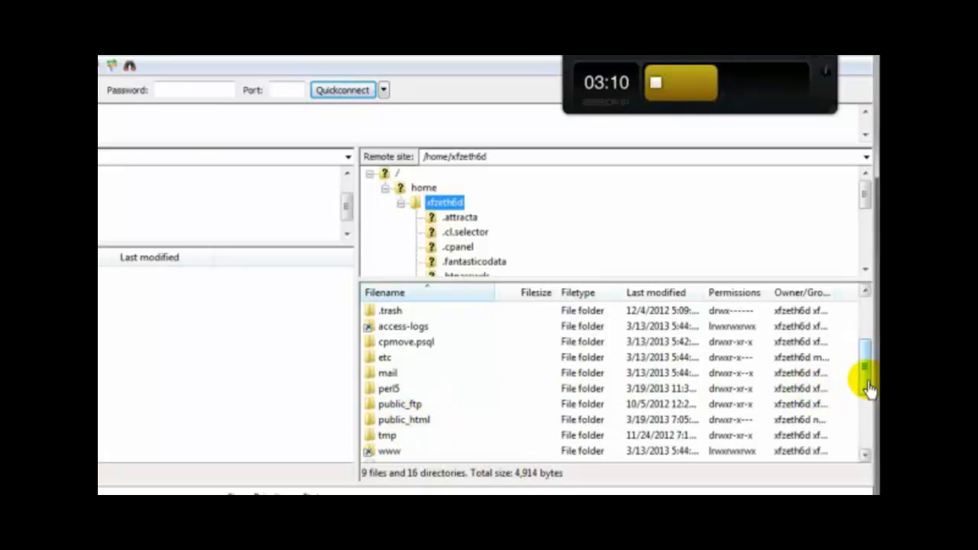
drag(867, 383, 866, 447)
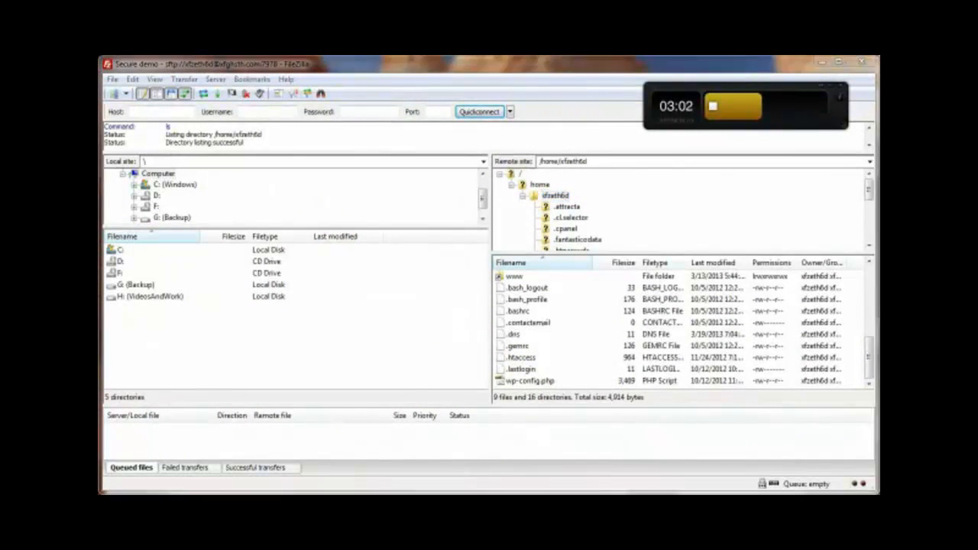
key(alt+Tab)
Step: Reload the My Blog site and check that Sample Page and Video Page Test still load
click(153, 100)
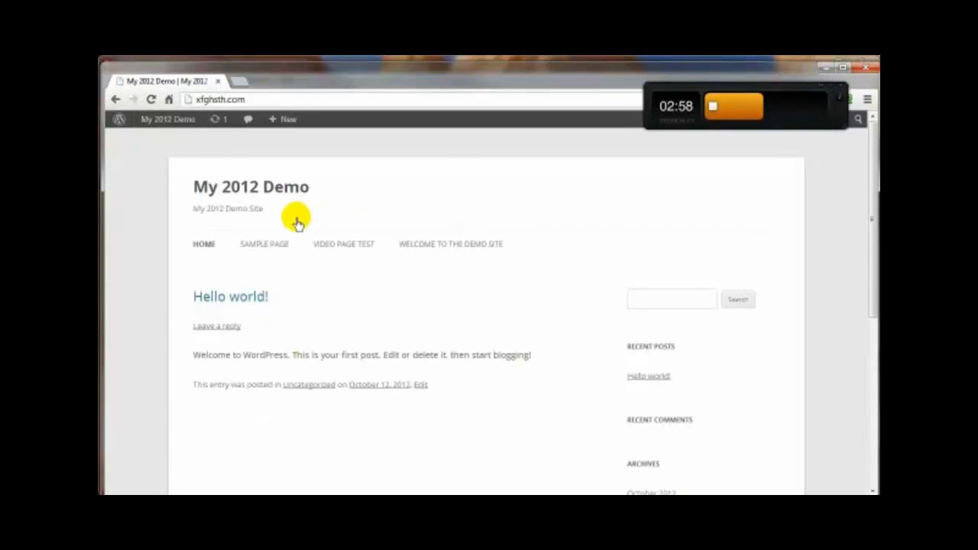
click(263, 244)
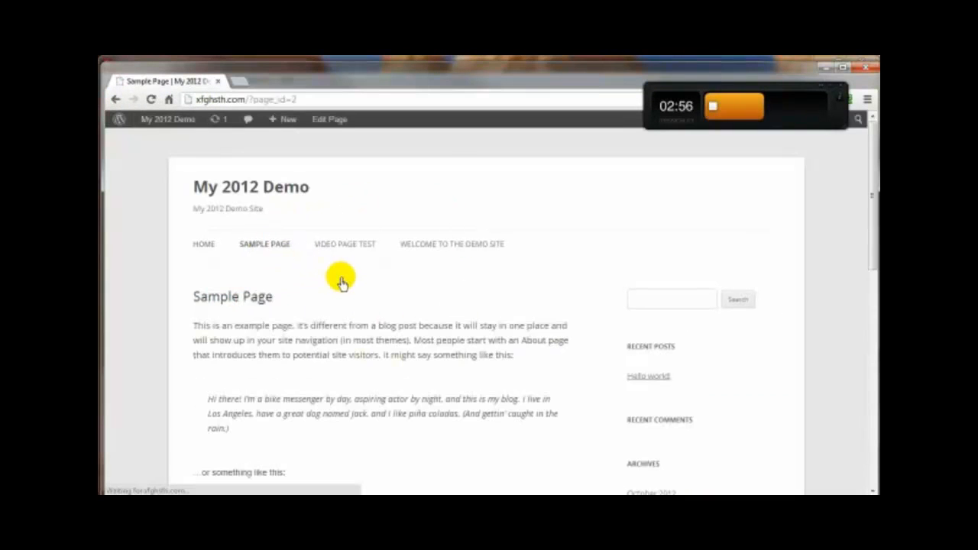
click(345, 246)
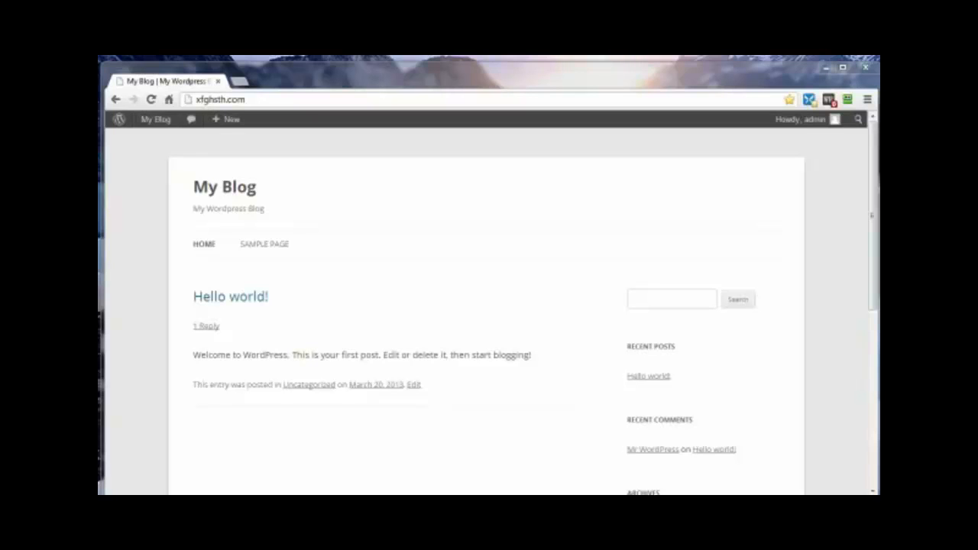
Step: Load the site's admin dashboard by adding /wp-admin to the address
click(258, 101)
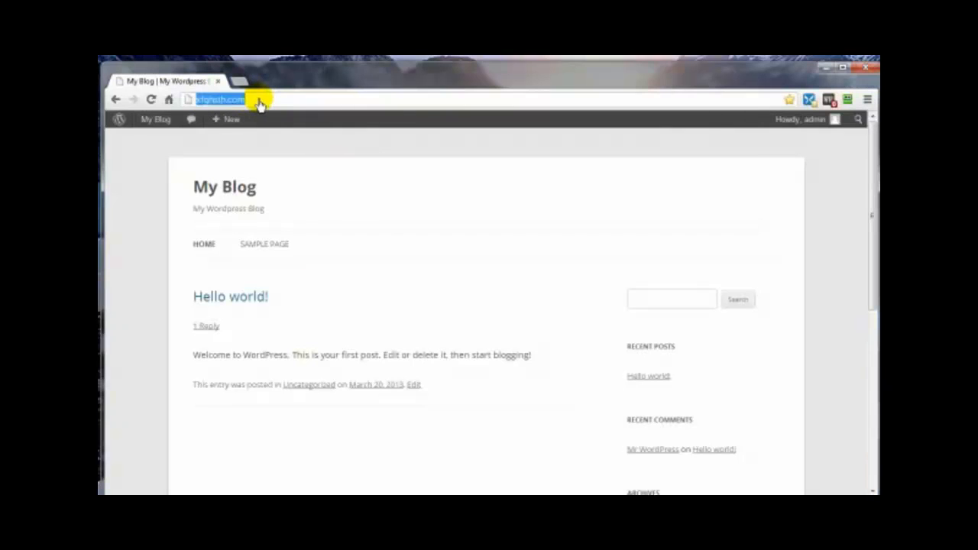
click(258, 102)
text(/)
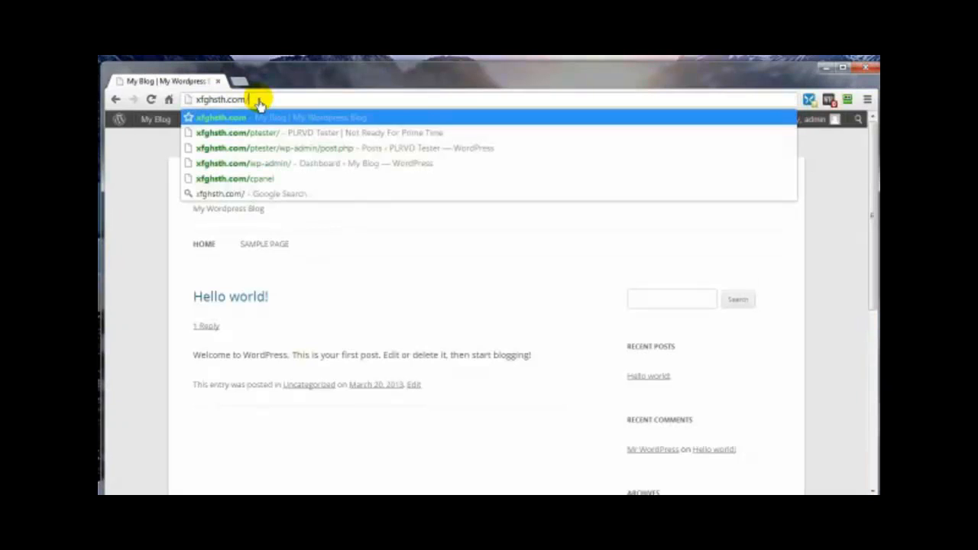
text(wp-)
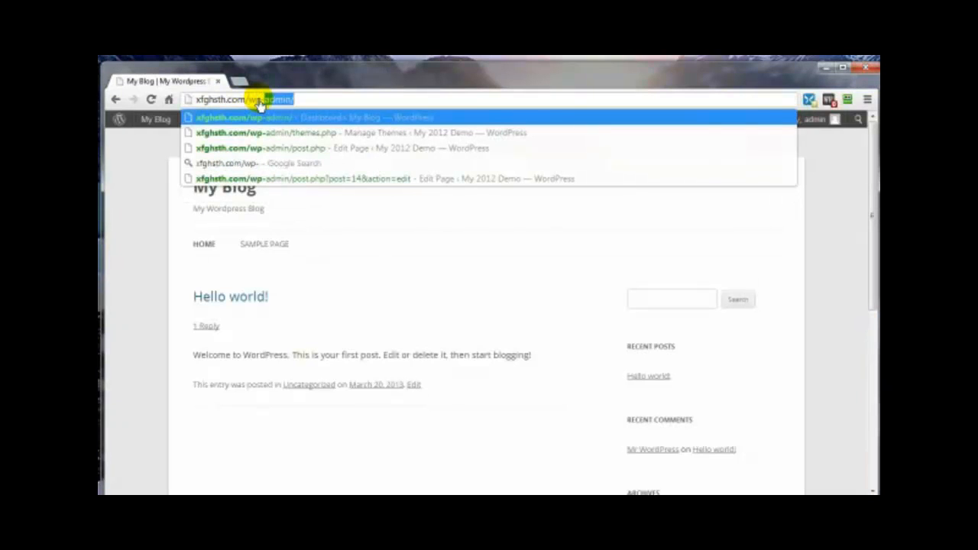
text(admin)
key(Return)
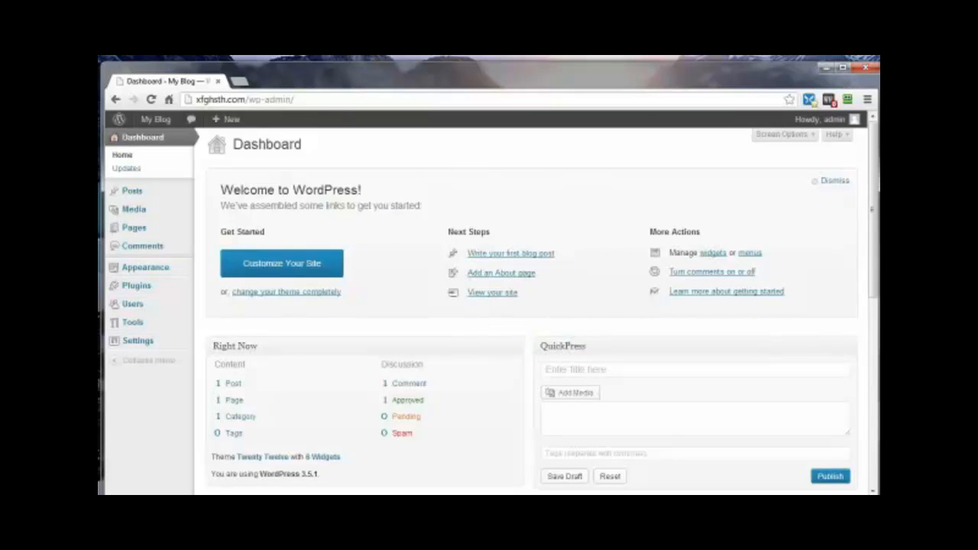
Step: Start a fresh five-minute countdown and bring up the Users > Add New form
drag(877, 187, 661, 132)
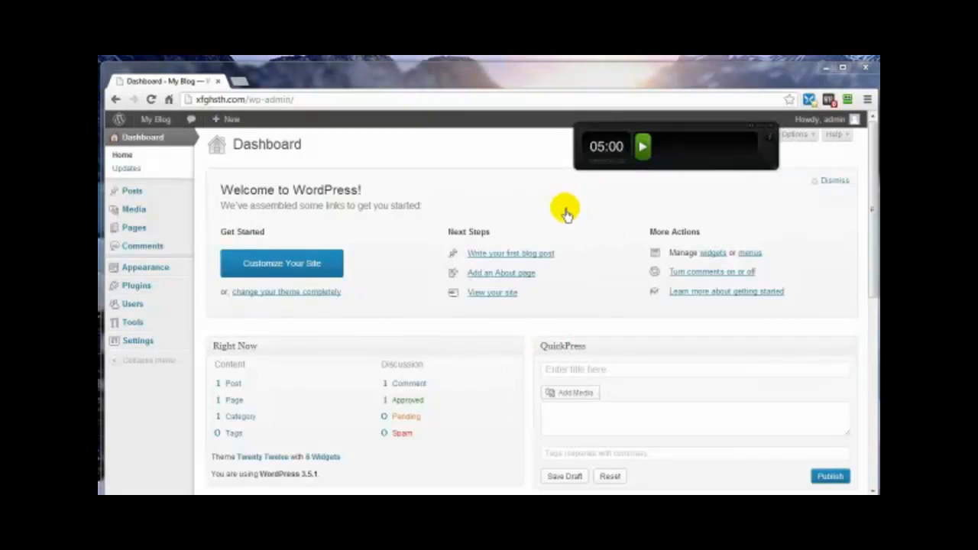
click(642, 151)
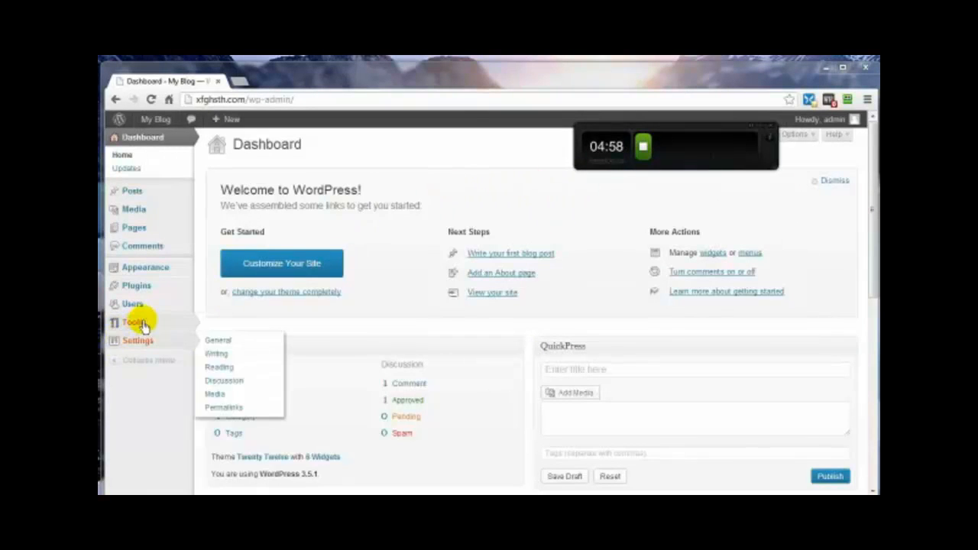
mouse_move(142, 304)
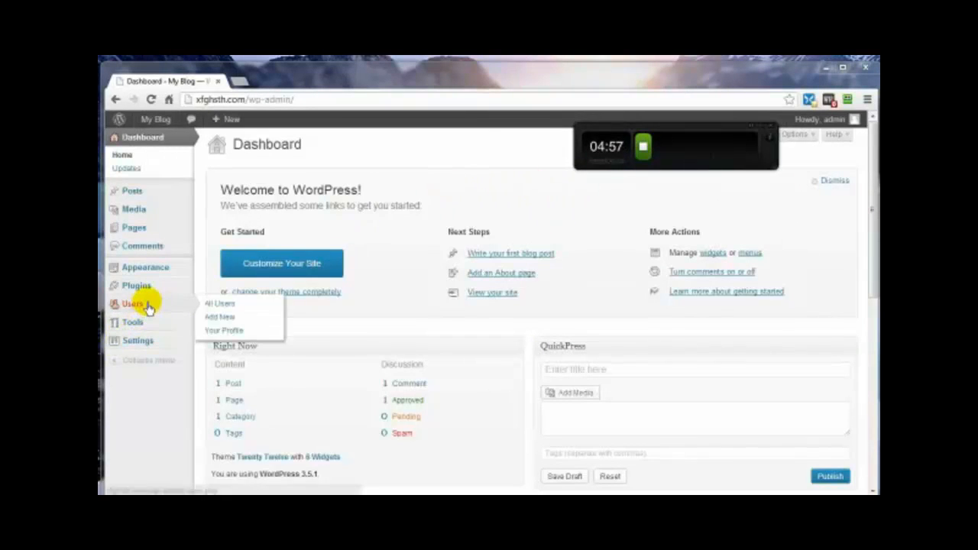
click(219, 317)
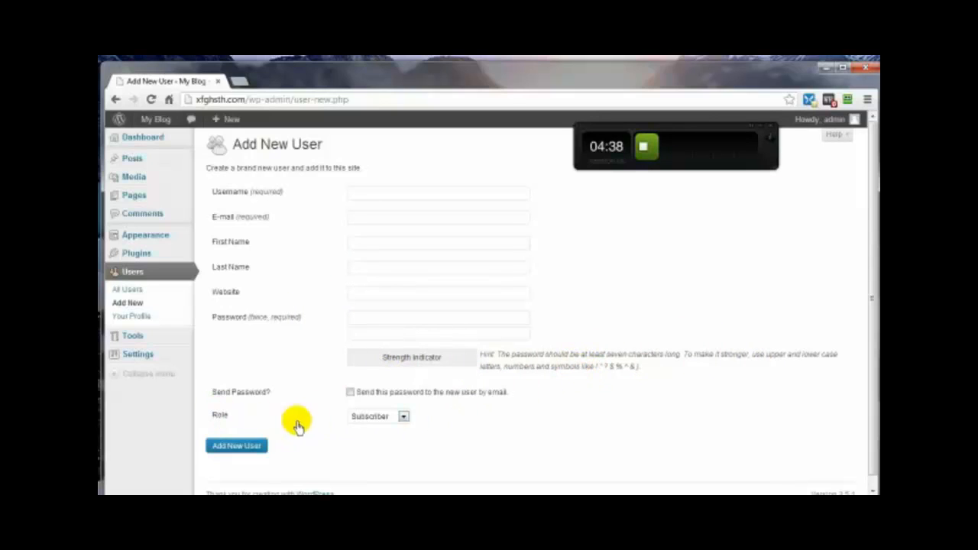
Step: Create the new user with the Administrator role, then log out of the admin account
click(403, 417)
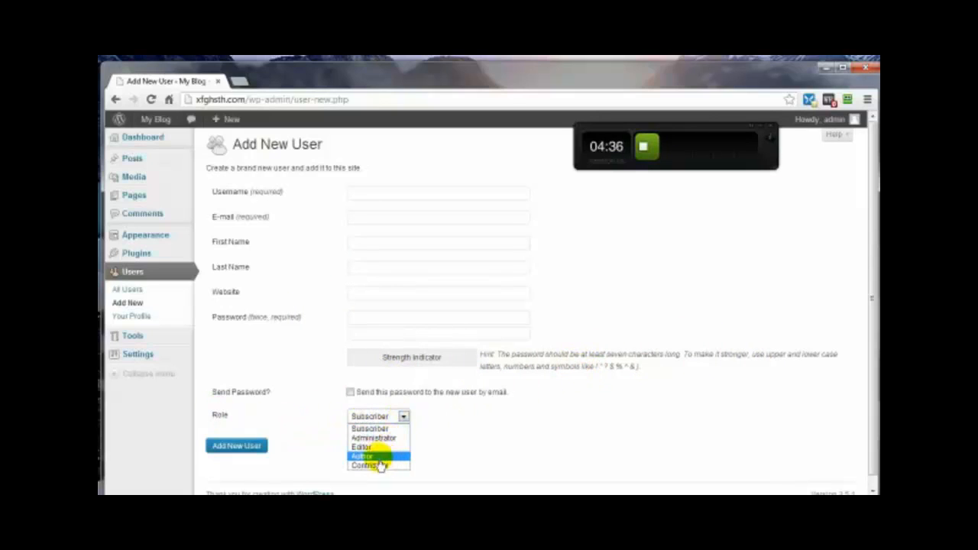
click(373, 438)
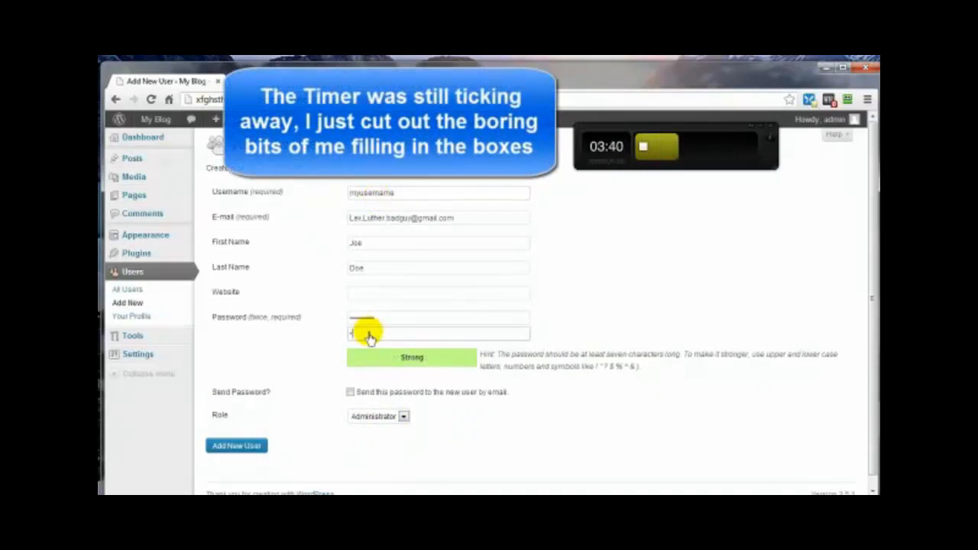
text(aa)
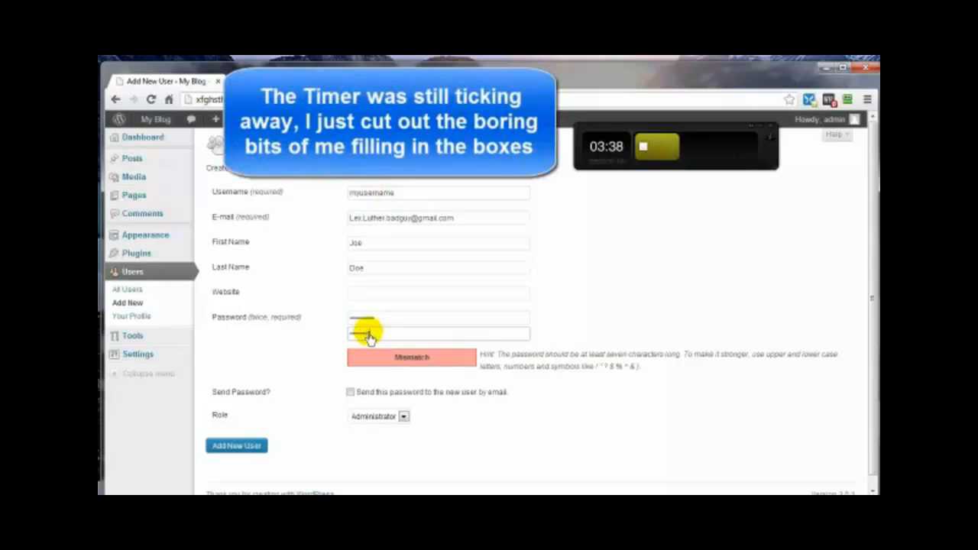
text(a)
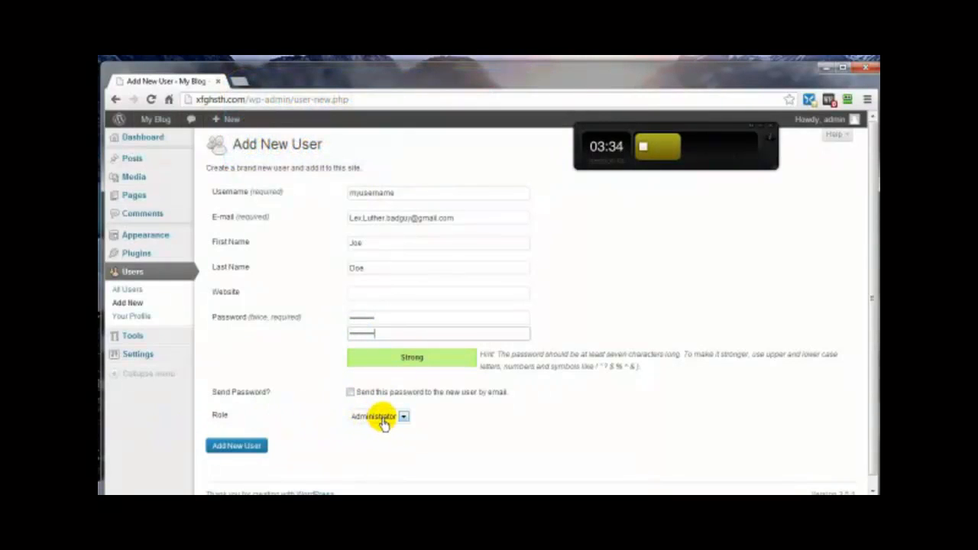
click(221, 446)
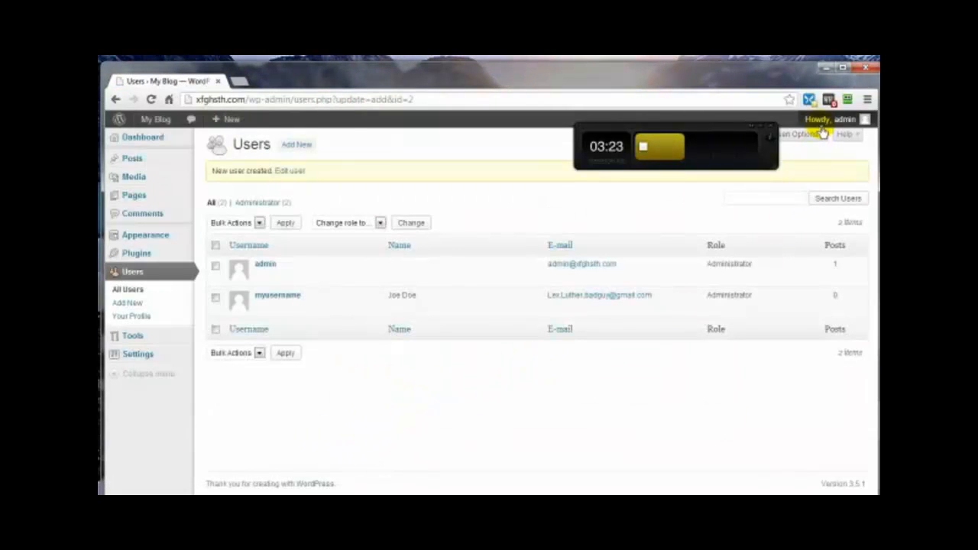
mouse_move(819, 137)
click(789, 178)
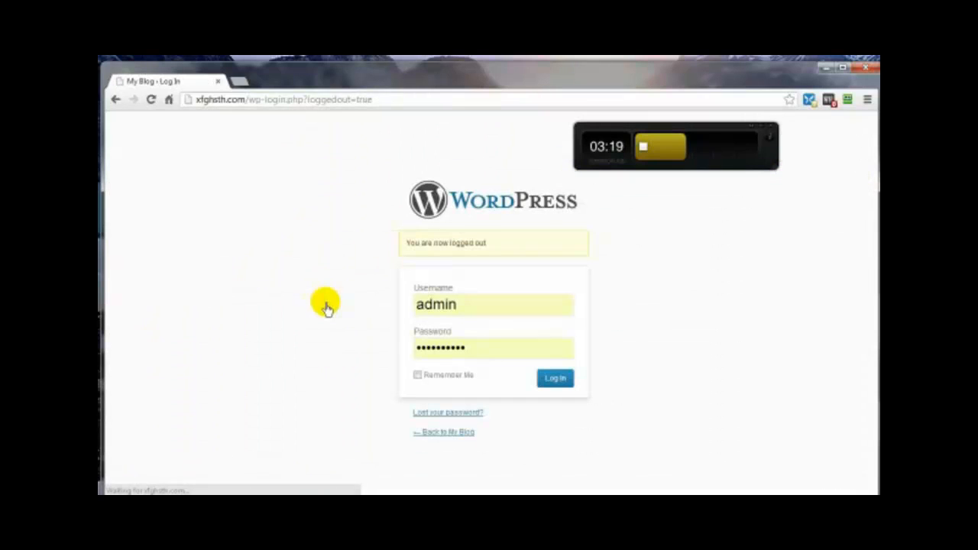
Step: Log in with the new administrator's username and password instead of admin
double_click(457, 307)
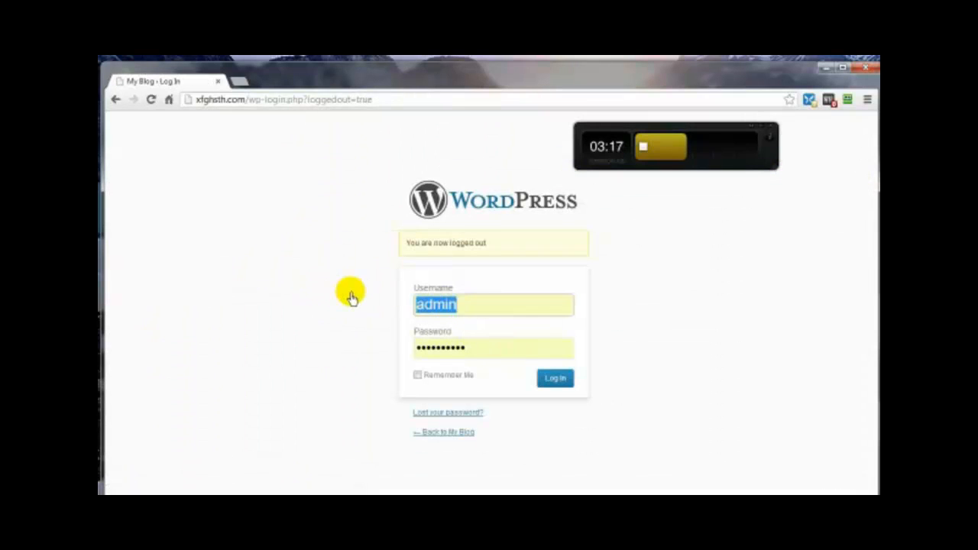
text(myuser)
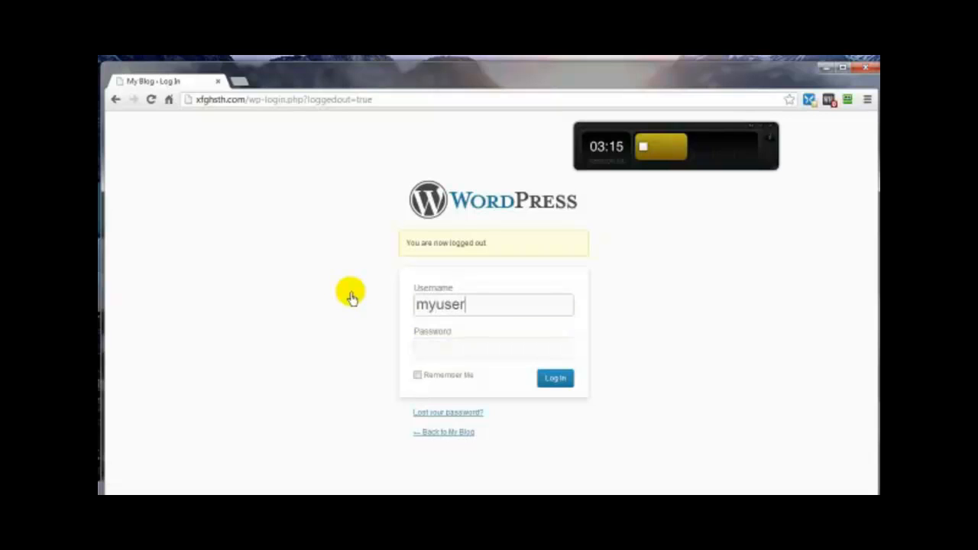
text(name)
click(436, 356)
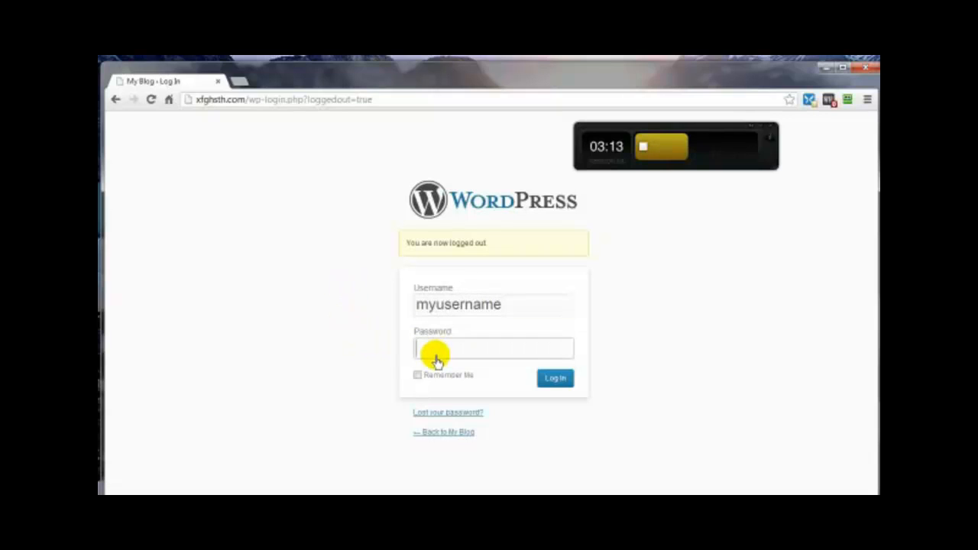
text(•••••••••••)
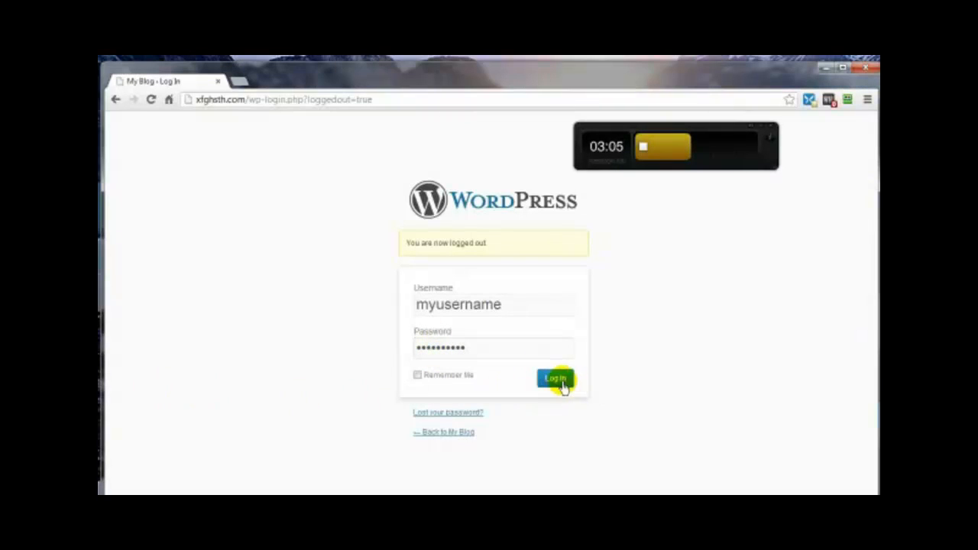
click(555, 379)
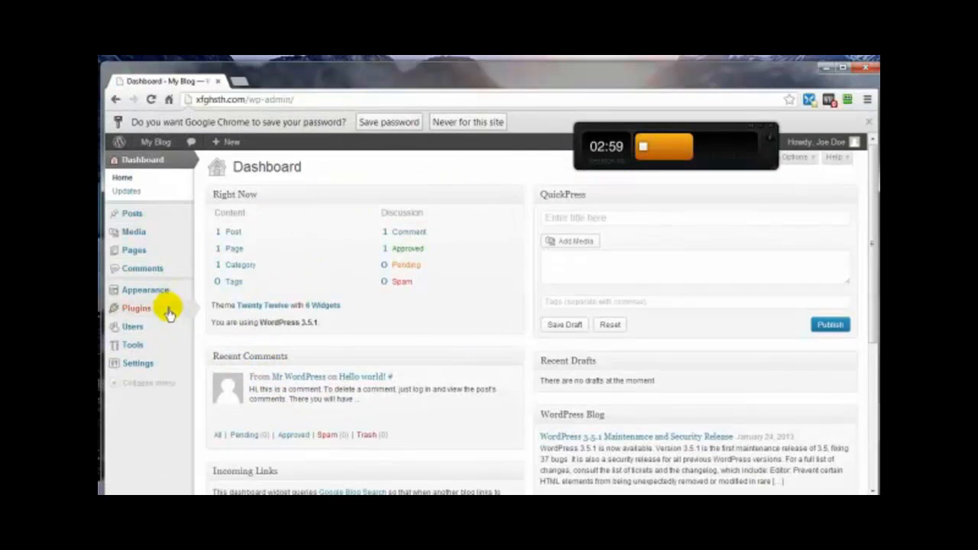
Step: Delete the default admin user from All Users, attributing all its posts to the new administrator
mouse_move(167, 326)
click(216, 326)
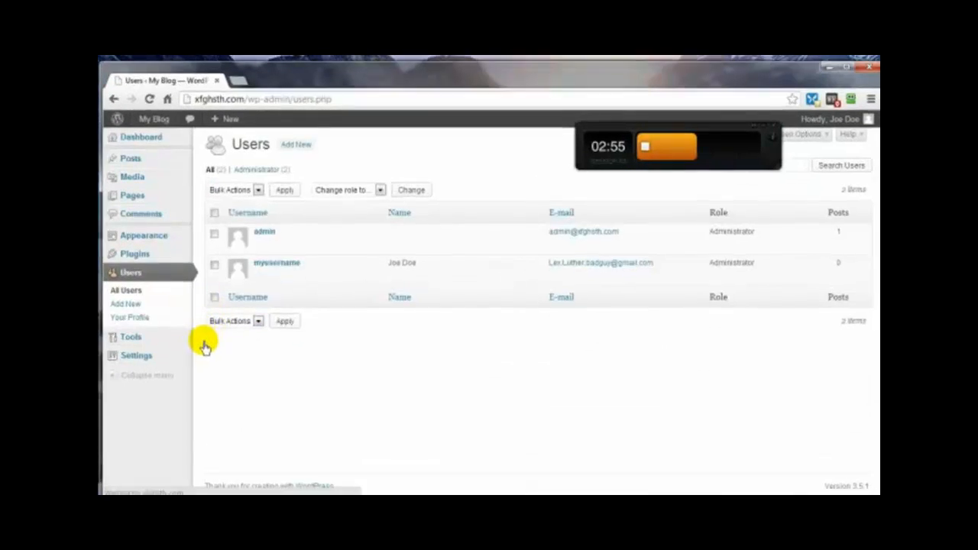
mouse_move(263, 283)
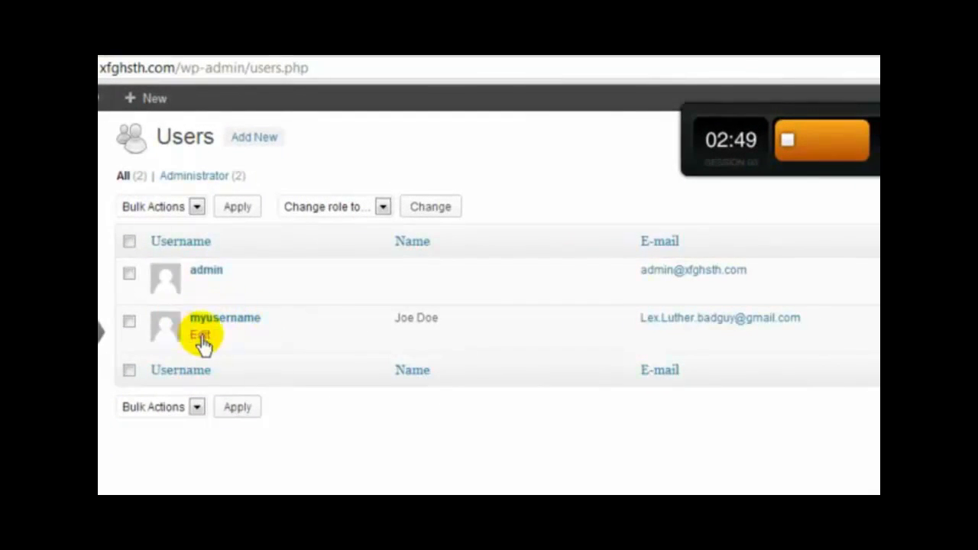
mouse_move(196, 280)
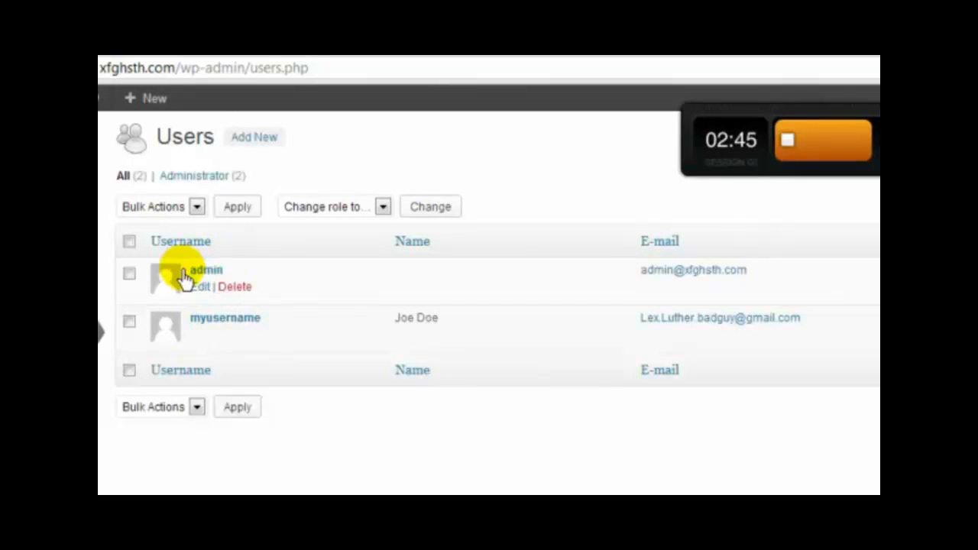
click(234, 288)
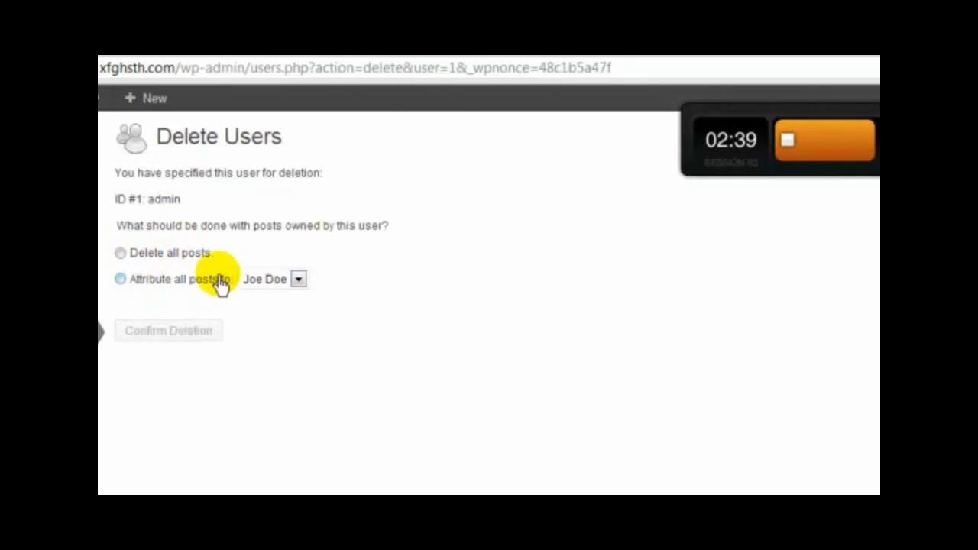
click(120, 279)
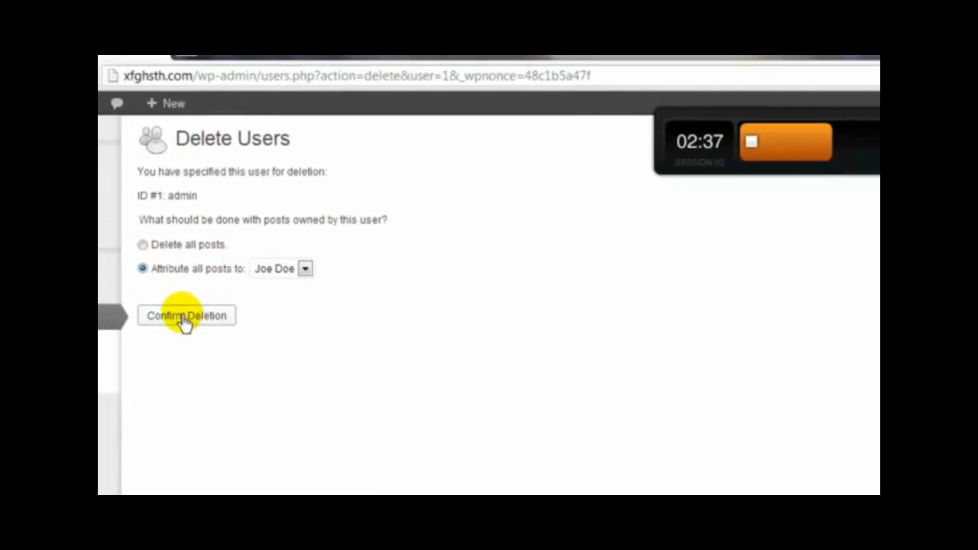